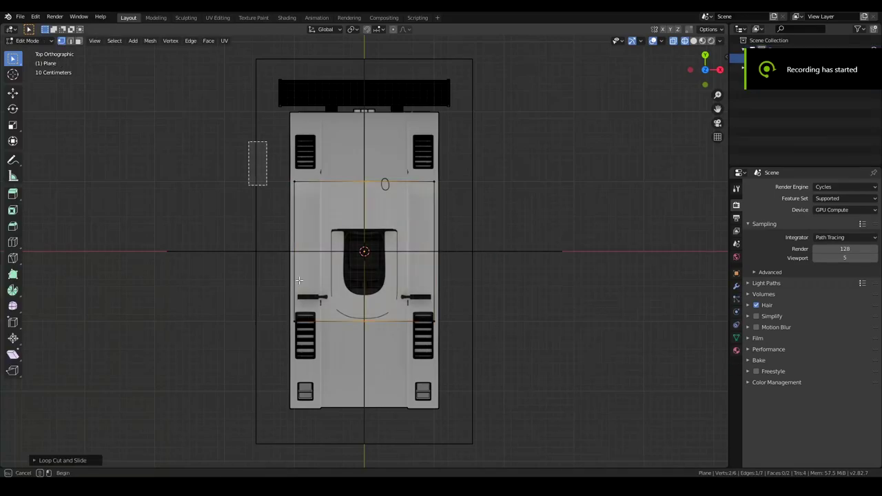
# - Zoom over the plane grid and start moving the selected edge along the Y axis
pyautogui.scroll(2, 494, 164)
pyautogui.keyDown('ctrl'); pyautogui.scroll(-3, 521, 423); pyautogui.keyUp('ctrl')
pyautogui.scroll(8, 522, 423)
pyautogui.press('g')
pyautogui.press('y')
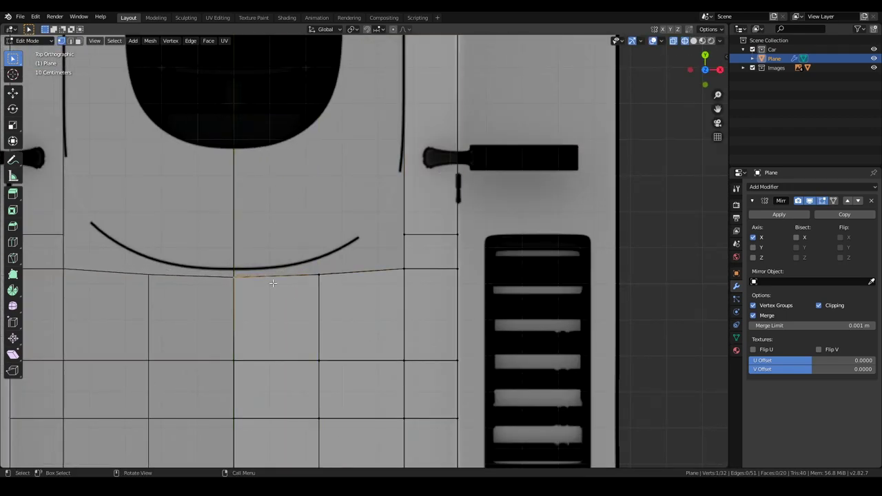
# - Fill a face between the selected edges, stretch the whole grid lengthwise, and save
pyautogui.press('j')
pyautogui.hotkey('alt', 'a')
pyautogui.scroll(-7, 275, 129)
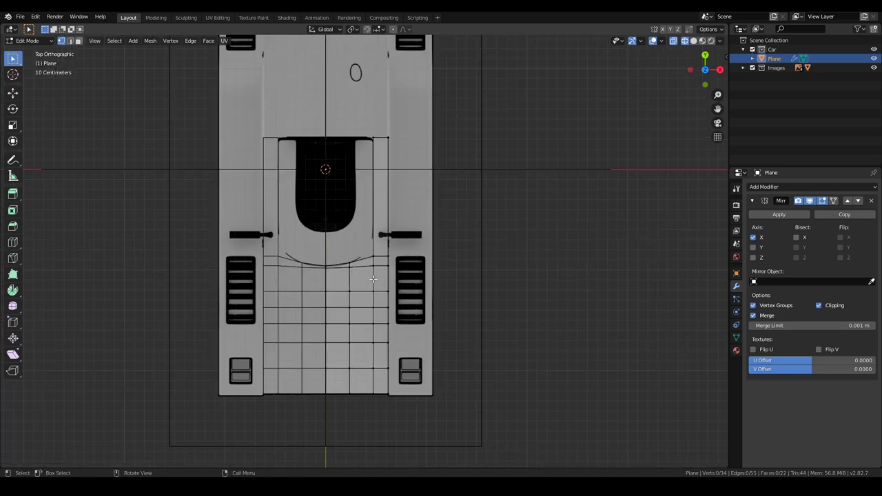
pyautogui.press('a')
pyautogui.scroll(4, 365, 255)
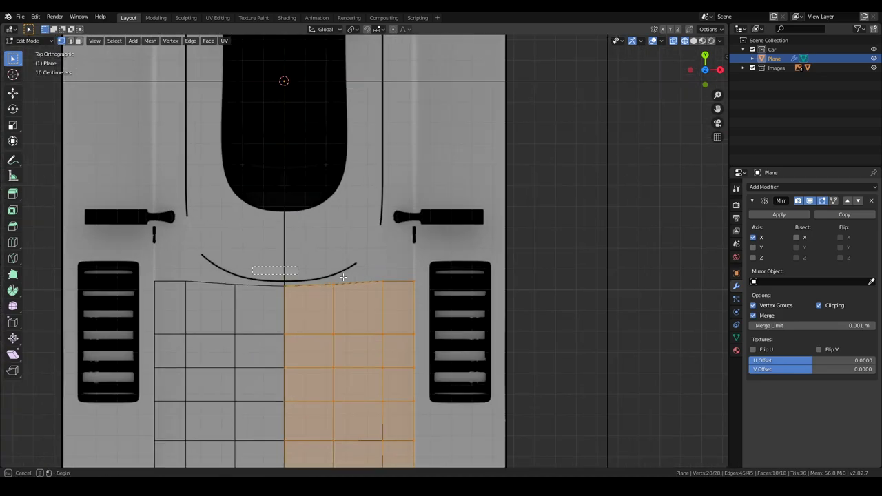
pyautogui.write('0')
pyautogui.press('Return')
pyautogui.scroll(2, 447, 263)
pyautogui.scroll(1, 446, 263)
pyautogui.hotkey('ctrl', 's')
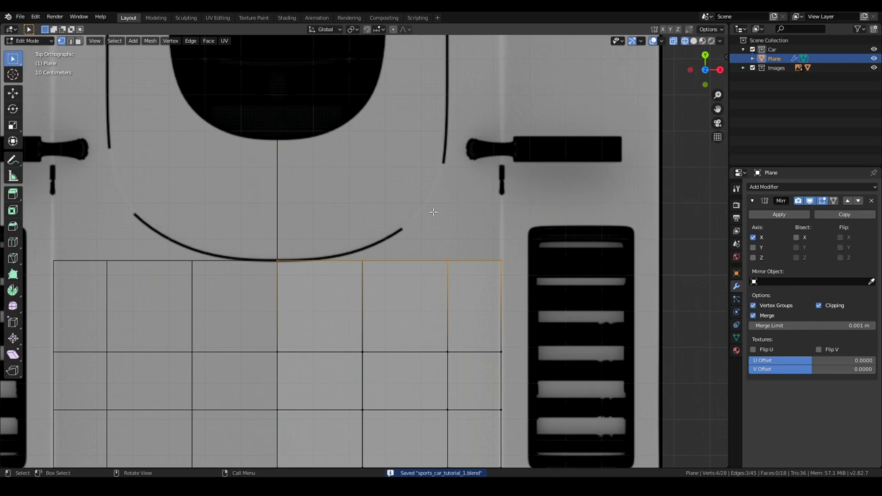
# - Move the grid's front row onto the curved line behind the engine cover
pyautogui.click(417, 271)
pyautogui.keyDown('ctrl'); pyautogui.scroll(-2, 452, 264); pyautogui.keyUp('ctrl')
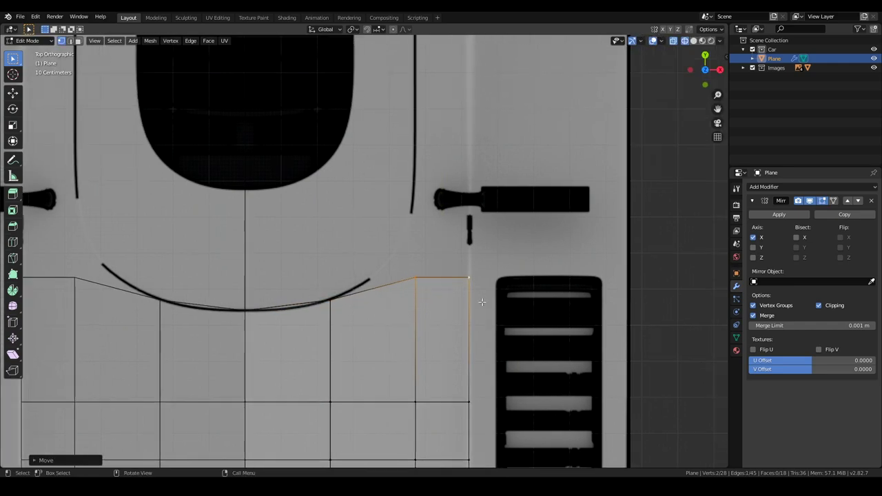
pyautogui.click(423, 258)
pyautogui.scroll(-5, 423, 258)
pyautogui.scroll(5, 466, 297)
# - Extrude a new face from the top-right edge and place it sideways along the body
pyautogui.press('e')
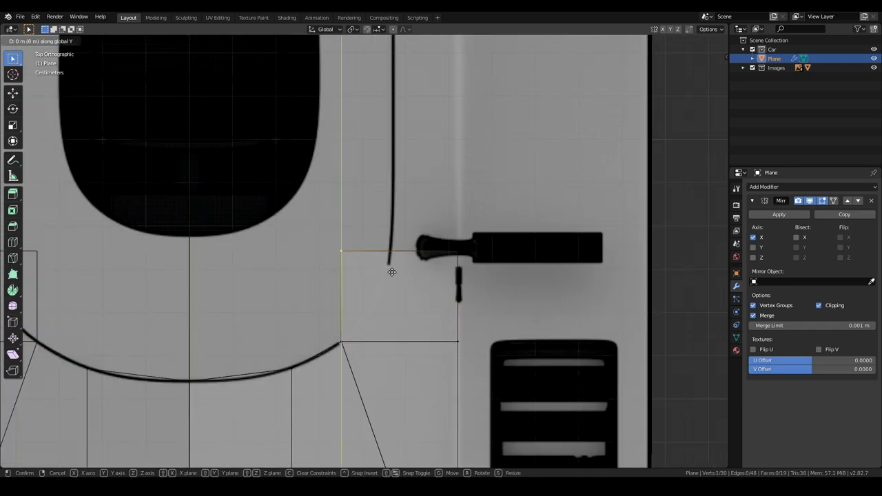
pyautogui.keyDown('shift'); pyautogui.scroll(2, 381, 302); pyautogui.keyUp('shift')
pyautogui.click(384, 298)
pyautogui.click(407, 372)
pyautogui.press('KP_3')
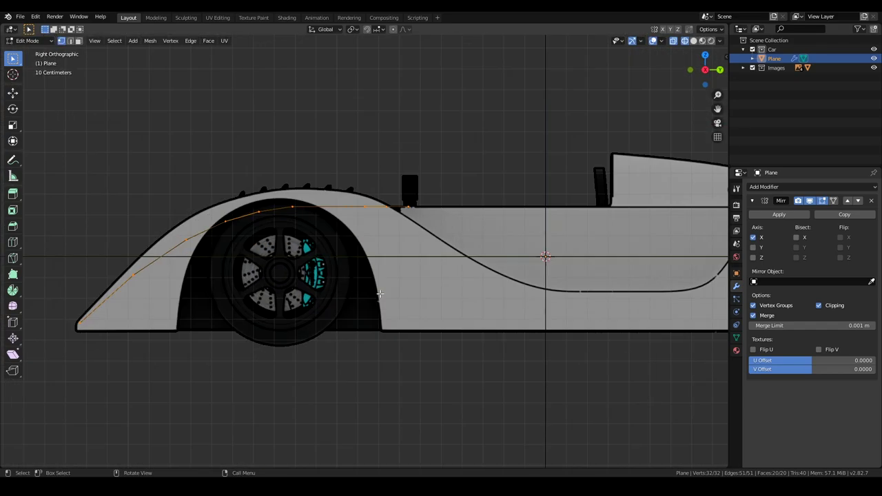
# - Extrude the mesh forward toward the nose in top view and save
pyautogui.press('KP_7')
pyautogui.scroll(-5, 524, 224)
pyautogui.scroll(5, 427, 329)
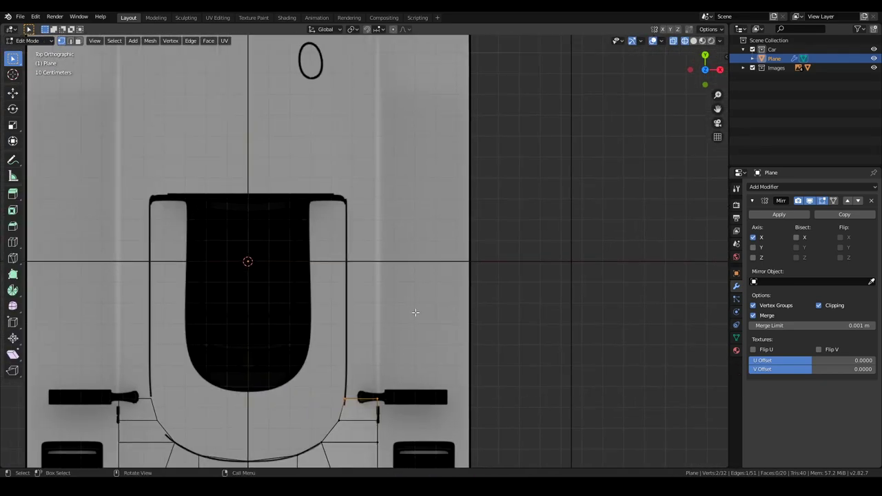
pyautogui.click(453, 331)
pyautogui.keyDown('shift'); pyautogui.scroll(8, 443, 347); pyautogui.keyUp('shift')
pyautogui.scroll(2, 492, 163)
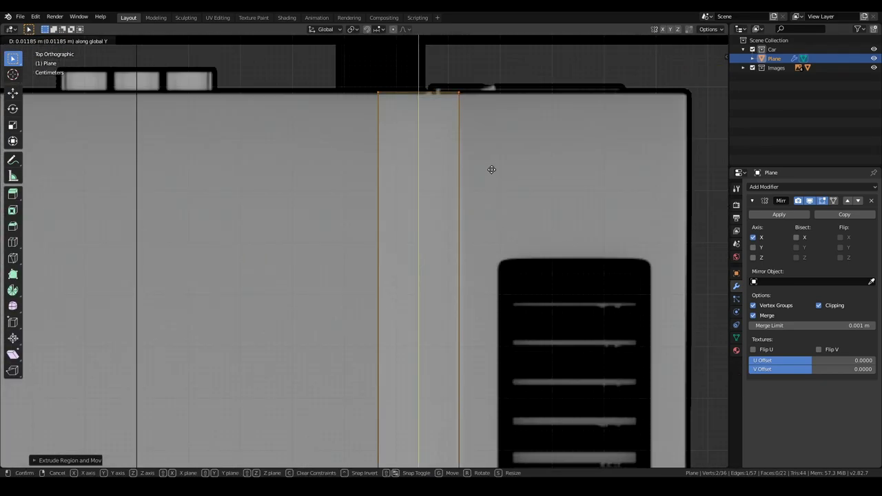
pyautogui.scroll(-5, 502, 248)
pyautogui.scroll(-3, 508, 335)
pyautogui.scroll(-2, 420, 290)
pyautogui.hotkey('ctrl', 's')
# - In side view, extrude the top edges vertically and lower an edge onto the fender outline
pyautogui.press('KP_3')
pyautogui.scroll(3, 421, 290)
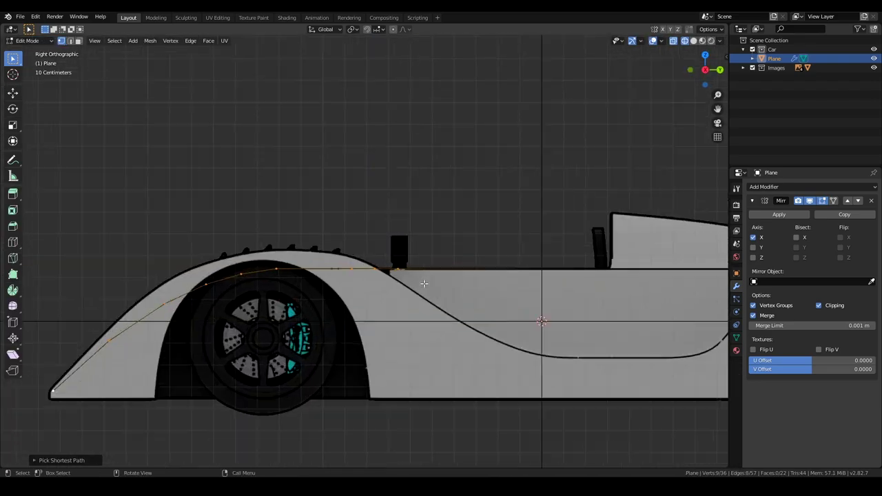
pyautogui.press('e')
pyautogui.press('z')
pyautogui.scroll(3, 298, 310)
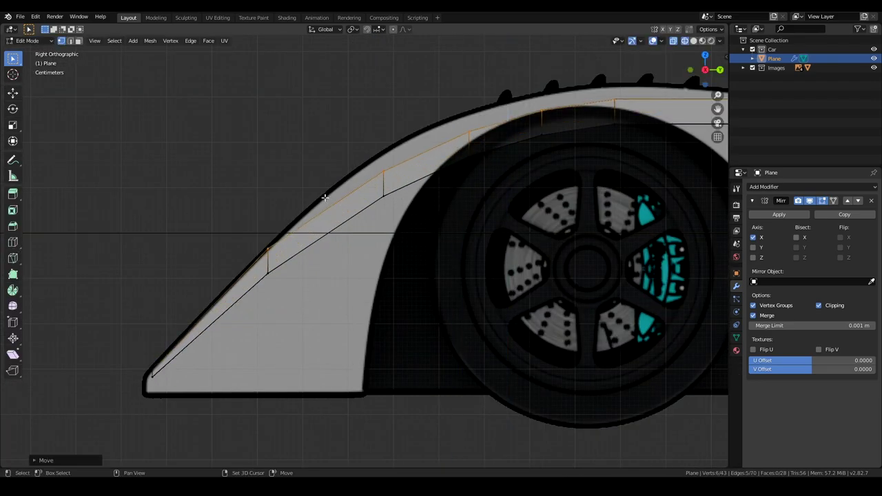
pyautogui.keyDown('shift'); pyautogui.scroll(5, 303, 262); pyautogui.keyUp('shift')
pyautogui.click(482, 246)
pyautogui.press('g')
pyautogui.press('z')
pyautogui.scroll(2, 394, 349)
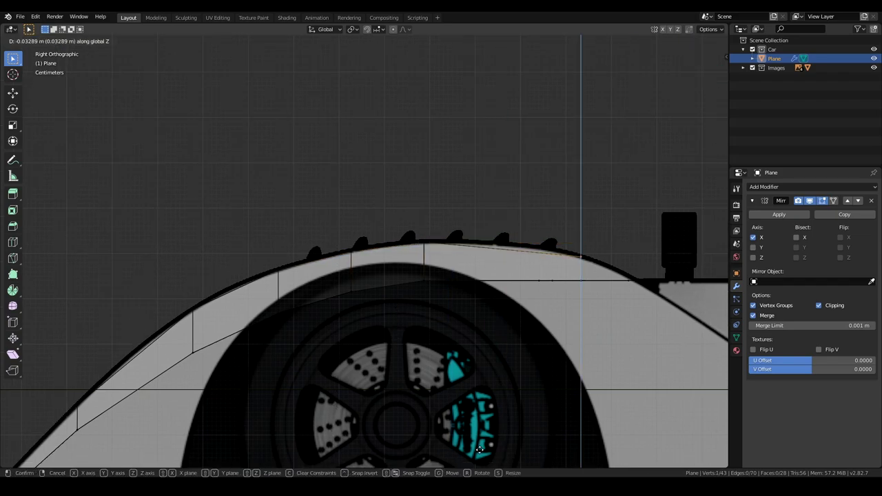
pyautogui.click(479, 449)
# - Orbit between top and side views to check the curved shell shape
pyautogui.press('KP_7')
pyautogui.rightClick(394, 420)
pyautogui.press('Escape')
pyautogui.scroll(3, 453, 302)
pyautogui.moveTo(453, 302)
pyautogui.mouseDown(button='middle')
pyautogui.moveTo(378, 280)
pyautogui.moveTo(364, 324)
pyautogui.mouseUp(button='middle')
pyautogui.press('KP_3')
pyautogui.press('KP_3')
pyautogui.press('a')
pyautogui.scroll(-4, 413, 268)
pyautogui.press('KP_7')
pyautogui.scroll(4, 386, 233)
pyautogui.moveTo(386, 285)
pyautogui.keyDown('shift'); pyautogui.mouseDown(button='middle')
pyautogui.moveTo(354, 324)
pyautogui.moveTo(395, 335)
pyautogui.moveTo(343, 417)
pyautogui.mouseUp(button='middle'); pyautogui.keyUp('shift')
pyautogui.press('KP_7')
pyautogui.press('KP_7')
# - Leave the rear edge unchanged, exit edit mode, and save as sports_car_tutorial_1.blend
pyautogui.click(419, 209)
pyautogui.press('g')
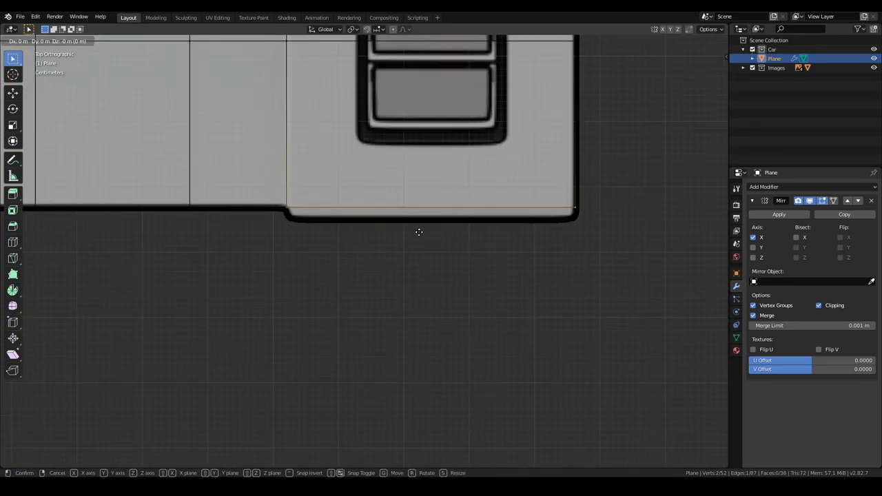
pyautogui.press('Escape')
pyautogui.press('Tab')
pyautogui.hotkey('ctrl', 's')
pyautogui.moveTo(413, 235); pyautogui.dragTo(424, 195, button='middle')
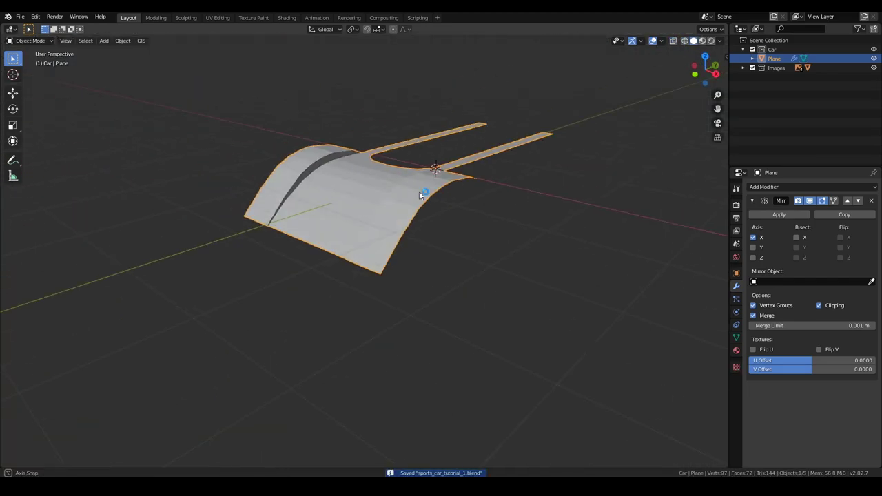
# - Re-enter edit mode in the side view with the 3D viewport maximized
pyautogui.press('KP_7')
pyautogui.scroll(2, 453, 228)
pyautogui.press('KP_3')
pyautogui.press('KP_7')
pyautogui.press('Tab')
pyautogui.scroll(3, 437, 252)
pyautogui.press('KP_3')
pyautogui.hotkey('ctrl', 'space')
# - Add a 13-vertex circle sized around the front wheel
pyautogui.hotkey('shift', 'a')
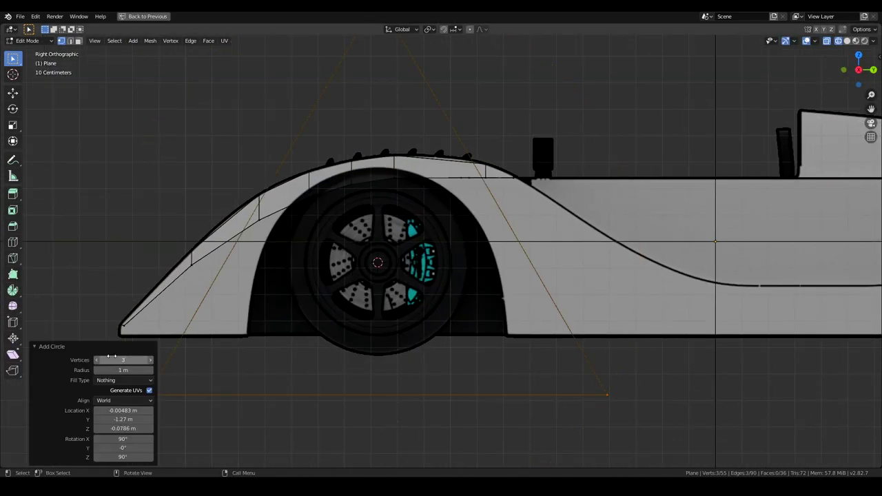
pyautogui.scroll(-2, 285, 349)
pyautogui.moveTo(111, 360); pyautogui.dragTo(96, 363)
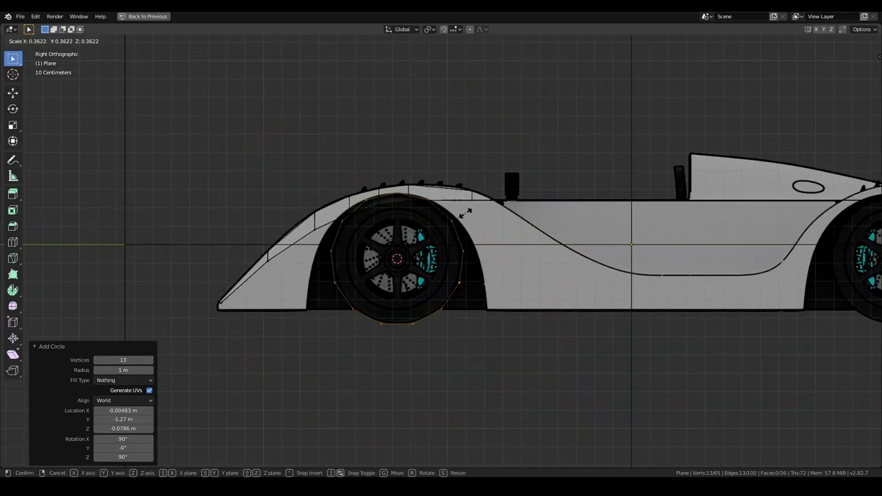
pyautogui.click(530, 216)
pyautogui.scroll(5, 530, 215)
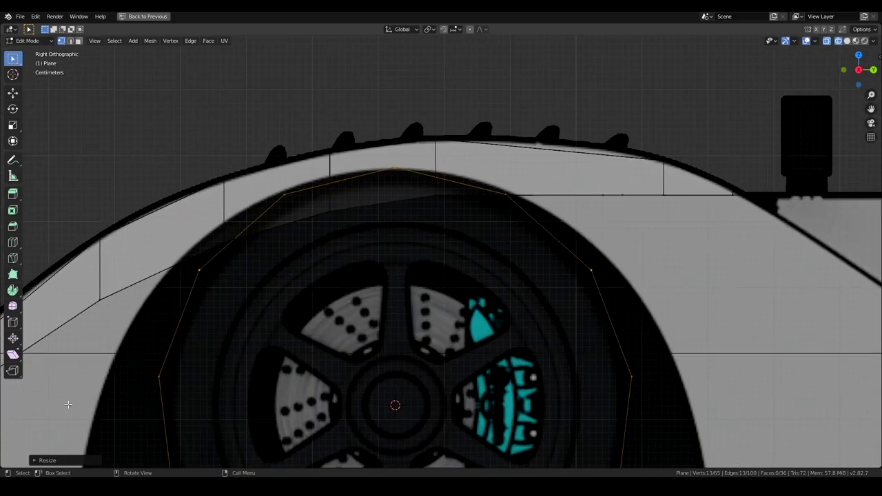
pyautogui.scroll(-1, 486, 234)
pyautogui.scroll(3, 540, 222)
# - Flatten the top of the arch circle and widen its two sides
pyautogui.keyDown('shift'); pyautogui.moveTo(540, 223); pyautogui.dragTo(647, 222, button='middle'); pyautogui.keyUp('shift')
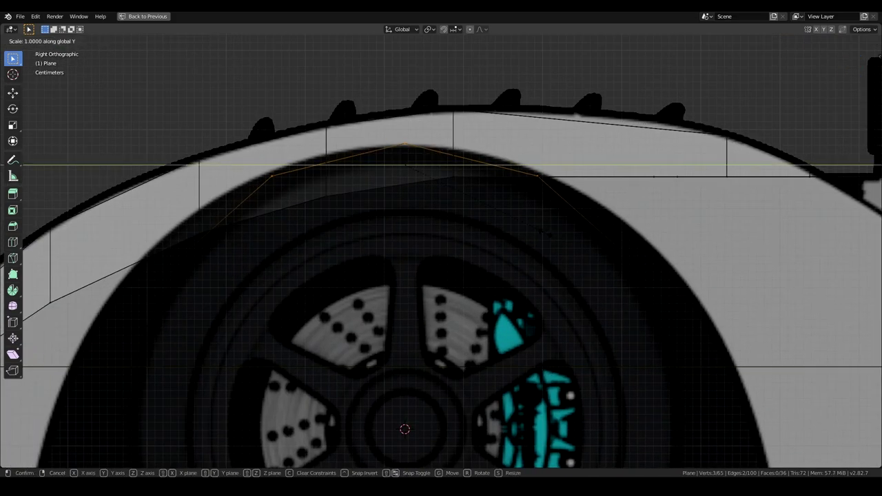
pyautogui.scroll(-4, 467, 277)
pyautogui.click(618, 357)
pyautogui.scroll(4, 590, 321)
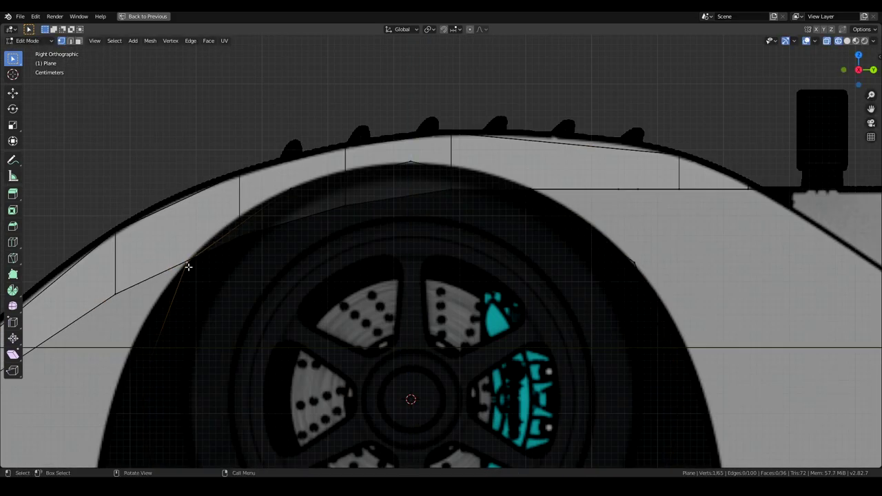
pyautogui.click(680, 384)
pyautogui.keyDown('shift'); pyautogui.moveTo(681, 384); pyautogui.dragTo(545, 267, button='middle'); pyautogui.keyUp('shift')
pyautogui.press('s')
pyautogui.scroll(-3, 540, 215)
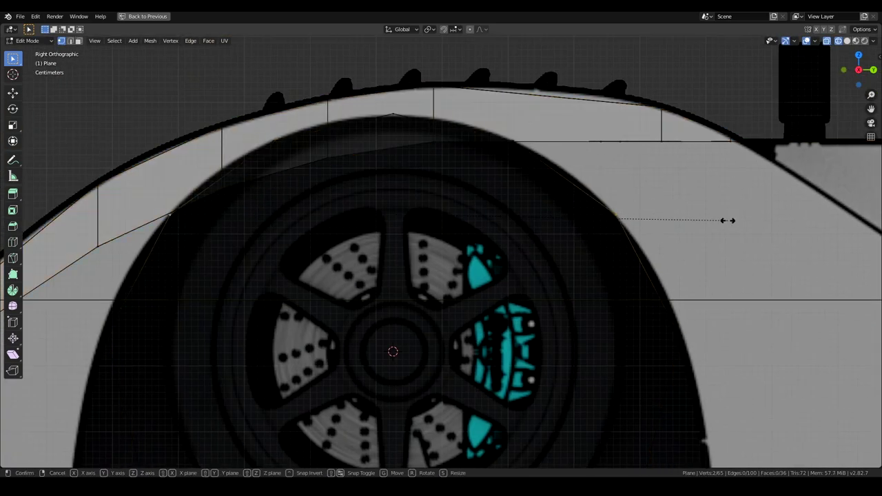
pyautogui.scroll(-4, 482, 241)
pyautogui.scroll(4, 413, 310)
pyautogui.press('s')
# - Scale the arch's bottom vertices along Y and slide them down toward the sill
pyautogui.click(400, 322)
pyautogui.scroll(2, 400, 322)
pyautogui.press('s')
pyautogui.press('y')
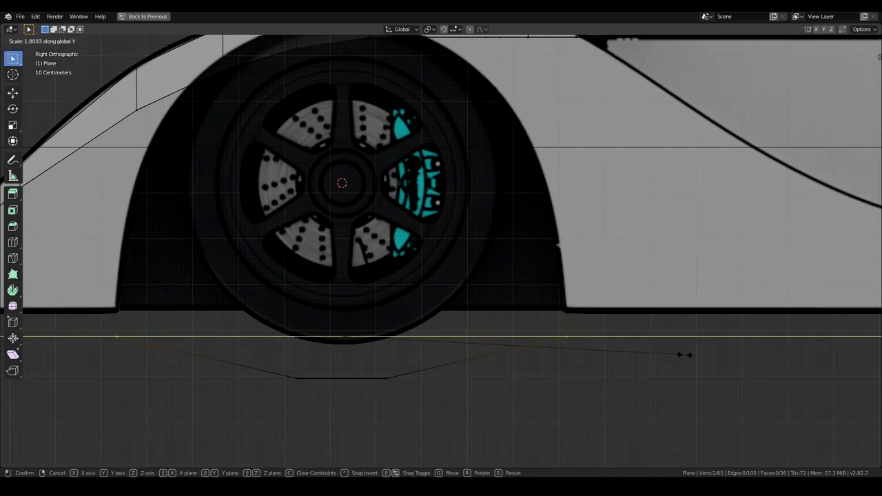
pyautogui.click(358, 131)
pyautogui.scroll(2, 671, 253)
pyautogui.keyDown('shift'); pyautogui.moveTo(672, 252); pyautogui.dragTo(254, 335, button='middle'); pyautogui.keyUp('shift')
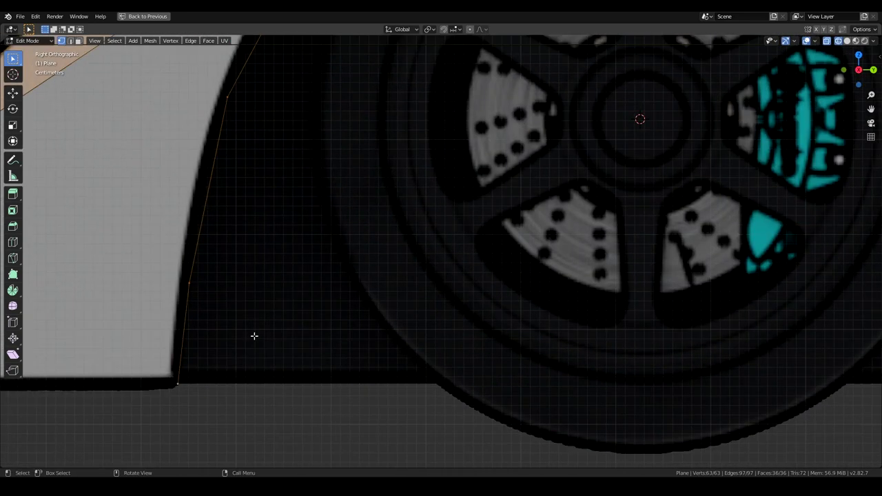
# - Save the file and start scaling two vertices on the wheel arch
pyautogui.scroll(-3, 423, 295)
pyautogui.scroll(3, 305, 283)
pyautogui.hotkey('ctrl', 's')
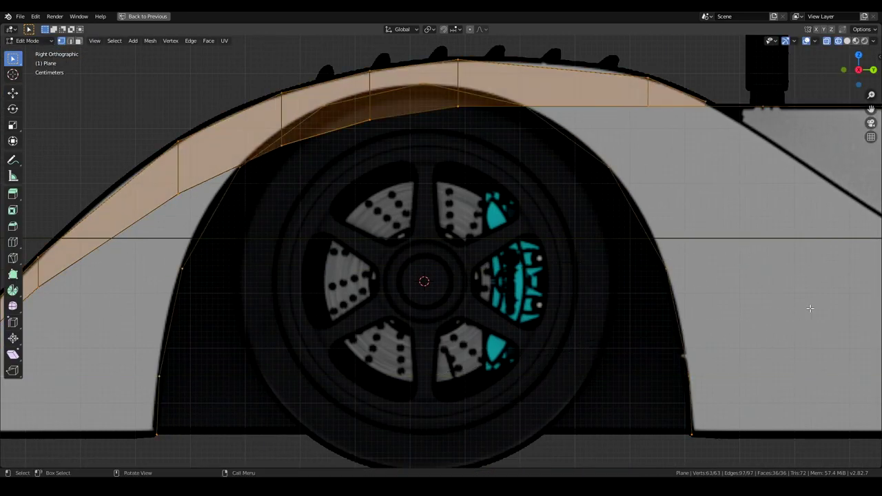
pyautogui.keyDown('shift'); pyautogui.moveTo(810, 308); pyautogui.dragTo(689, 345, button='middle'); pyautogui.keyUp('shift')
pyautogui.click(665, 267)
pyautogui.press('s')
pyautogui.scroll(-2, 673, 197)
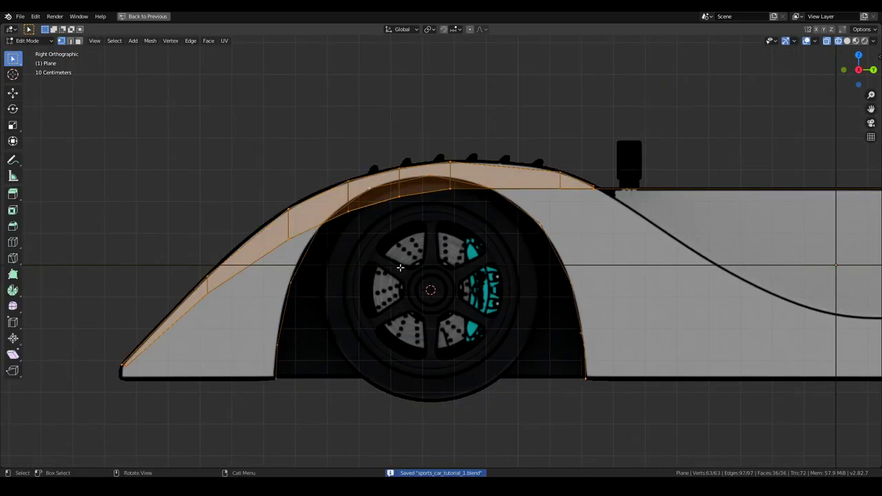
pyautogui.moveTo(673, 198); pyautogui.dragTo(459, 186, button='middle')
# - Confirm the new position of the arch's side vertices in top view
pyautogui.press('KP_7')
pyautogui.hotkey('ctrl', 'space')
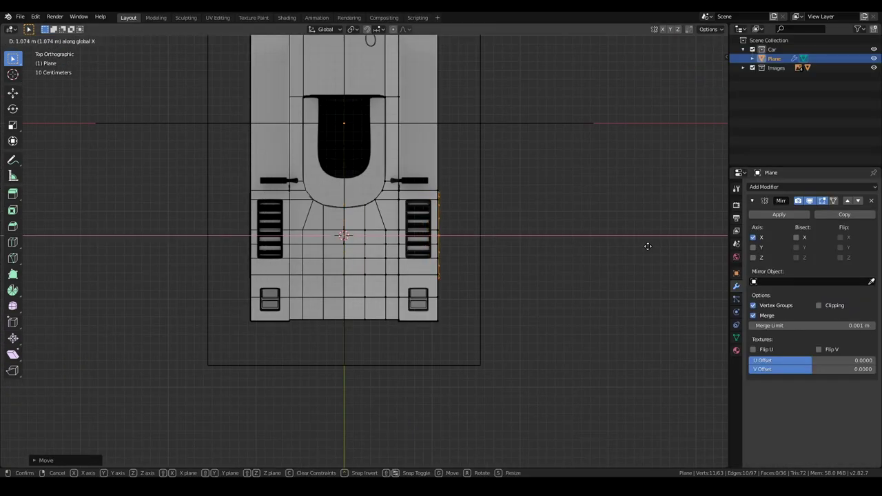
pyautogui.hotkey('ctrl', 'space')
pyautogui.scroll(10, 483, 275)
pyautogui.scroll(3, 378, 266)
pyautogui.scroll(-5, 452, 304)
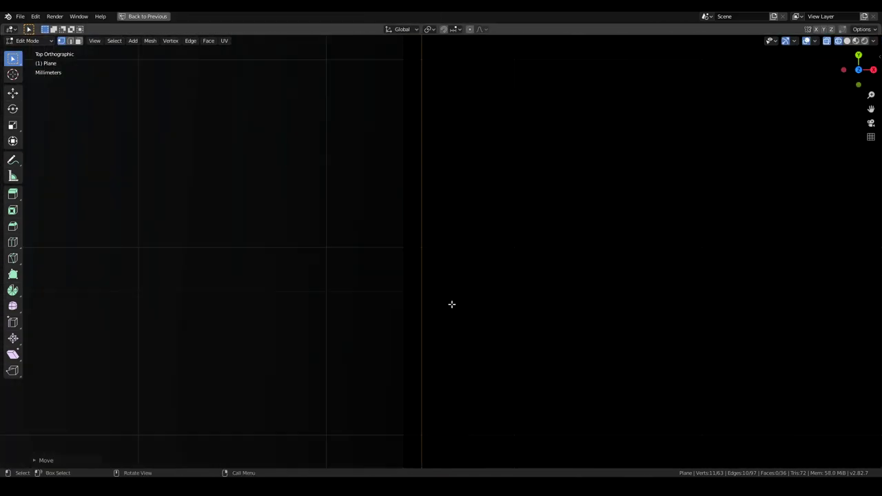
pyautogui.click(462, 212)
pyautogui.scroll(-6, 463, 211)
pyautogui.scroll(5, 199, 266)
# - Select the whole arch mesh and level its bottom vertices to one height
pyautogui.moveTo(199, 266); pyautogui.dragTo(380, 201, button='middle')
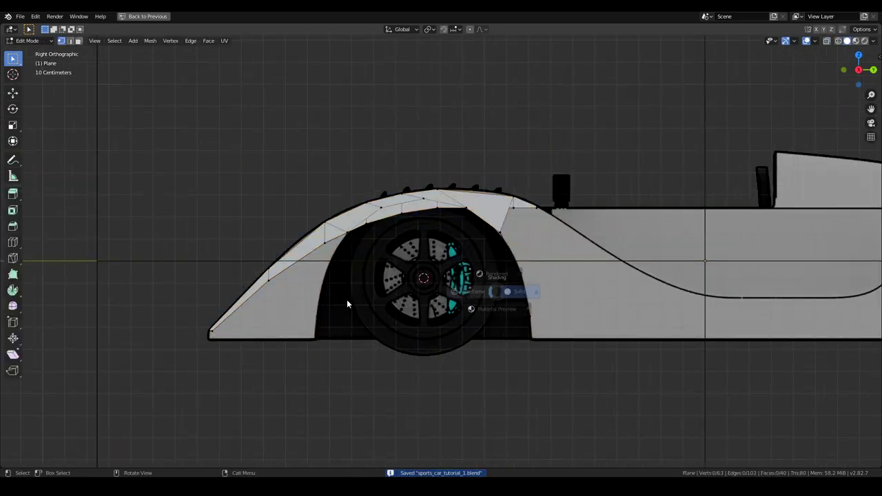
pyautogui.scroll(-2, 347, 304)
pyautogui.scroll(4, 366, 266)
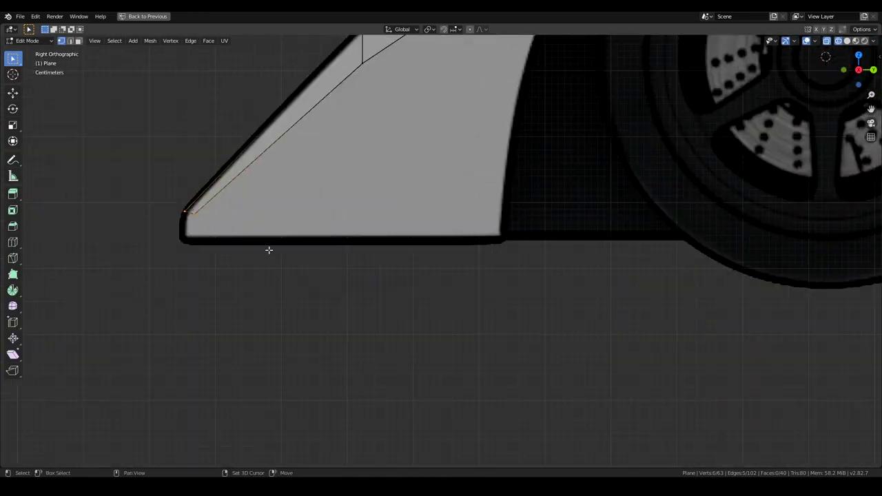
pyautogui.scroll(2, 363, 231)
pyautogui.scroll(-4, 371, 193)
pyautogui.press('a')
pyautogui.scroll(-3, 371, 193)
pyautogui.scroll(4, 401, 306)
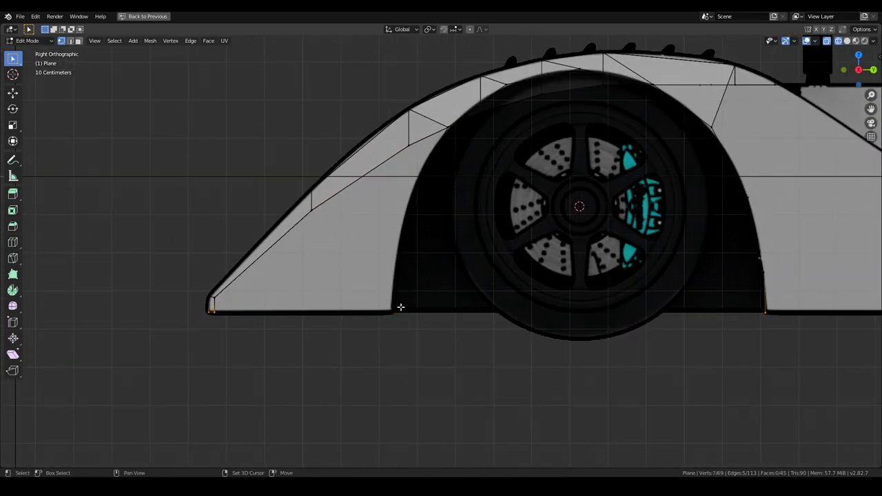
pyautogui.press('Return')
# - Add an edge loop across the side strip behind the wheel
pyautogui.moveTo(549, 389)
pyautogui.mouseDown(button='middle')
pyautogui.moveTo(523, 343)
pyautogui.moveTo(321, 197)
pyautogui.mouseUp(button='middle')
pyautogui.press('KP_3')
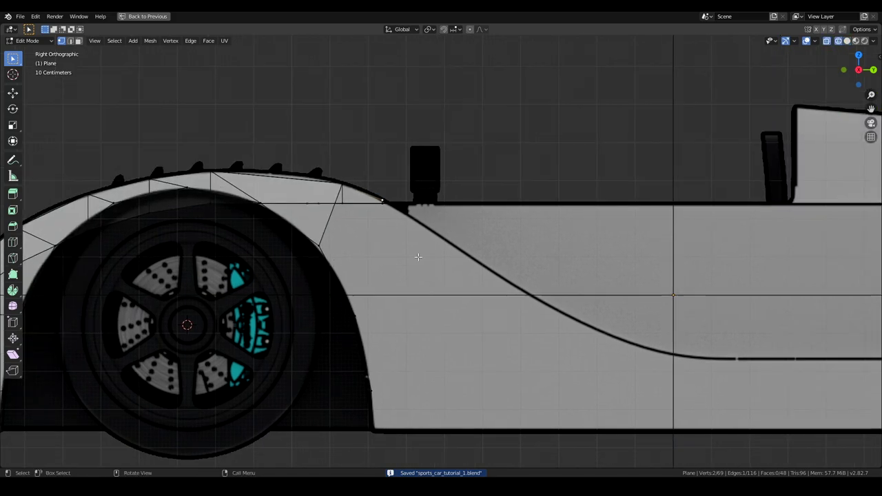
pyautogui.press('KP_7')
pyautogui.hotkey('ctrl', 'r')
pyautogui.click(478, 357)
pyautogui.press('KP_3')
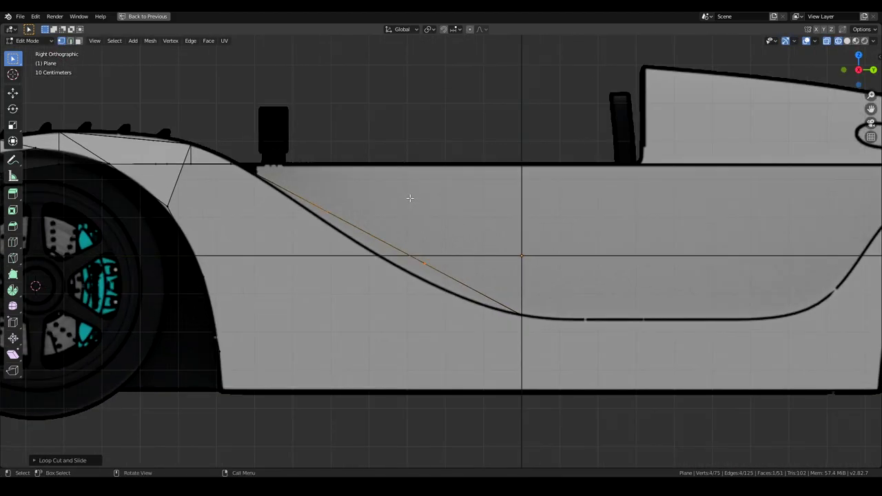
# - Add another edge loop along the side strip with a loop cut
pyautogui.click(459, 273)
pyautogui.scroll(1, 496, 262)
pyautogui.hotkey('ctrl', 'r')
pyautogui.click(532, 249)
# - Reposition the side strip's end edge along the door sweep line
pyautogui.moveTo(276, 225); pyautogui.dragTo(430, 255, button='middle')
pyautogui.click(594, 315)
pyautogui.moveTo(595, 315); pyautogui.dragTo(547, 303, button='middle')
pyautogui.press('KP_3')
pyautogui.press('g')
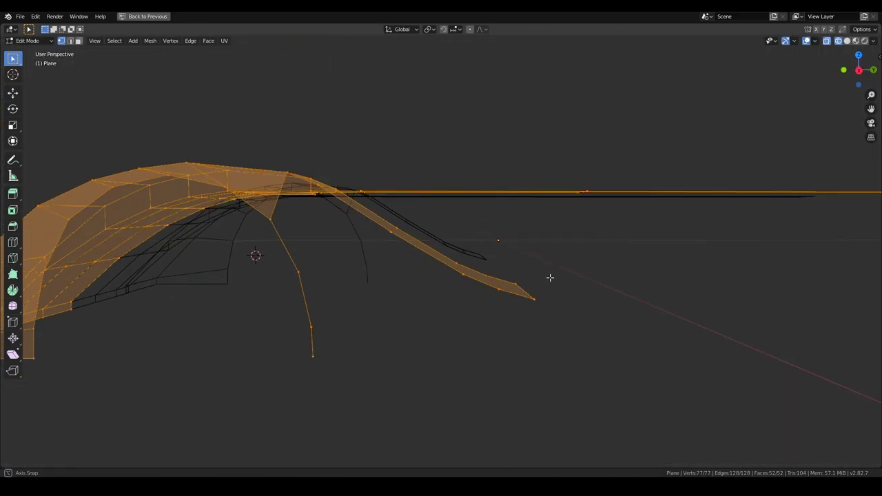
pyautogui.rightClick(455, 210)
pyautogui.click(482, 304)
pyautogui.moveTo(483, 304)
pyautogui.mouseDown(button='middle')
pyautogui.moveTo(393, 296)
pyautogui.moveTo(479, 267)
pyautogui.mouseUp(button='middle')
pyautogui.hotkey('ctrl', 'z')
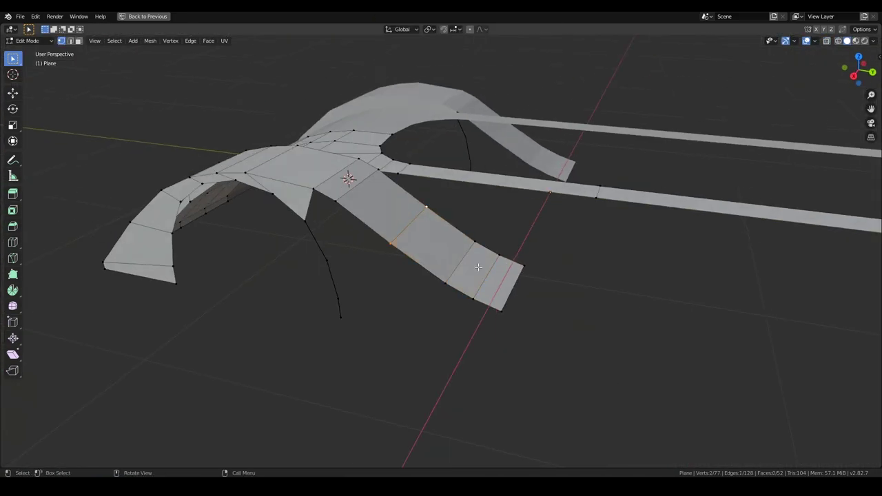
pyautogui.click(348, 179)
# - Save the file and inspect the side strip's faces from the side and in perspective
pyautogui.press('KP_3')
pyautogui.hotkey('ctrl', 's')
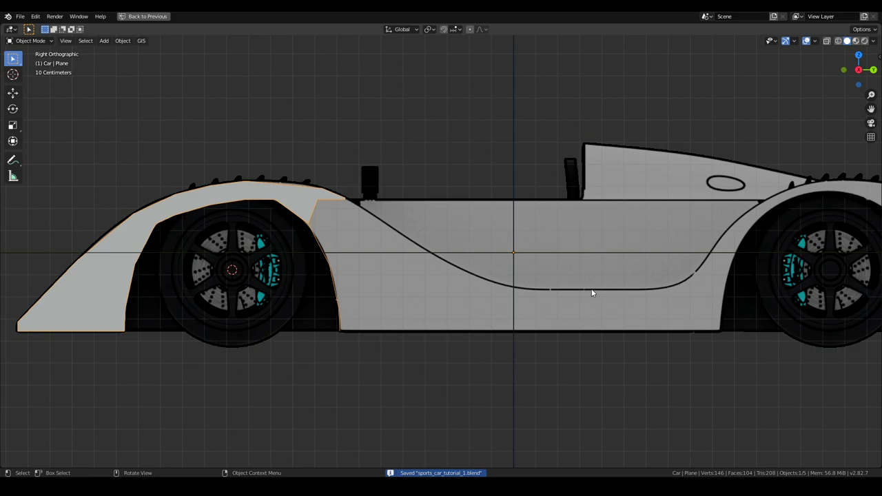
pyautogui.scroll(5, 434, 246)
pyautogui.moveTo(543, 399); pyautogui.dragTo(356, 276, button='middle')
pyautogui.scroll(5, 449, 295)
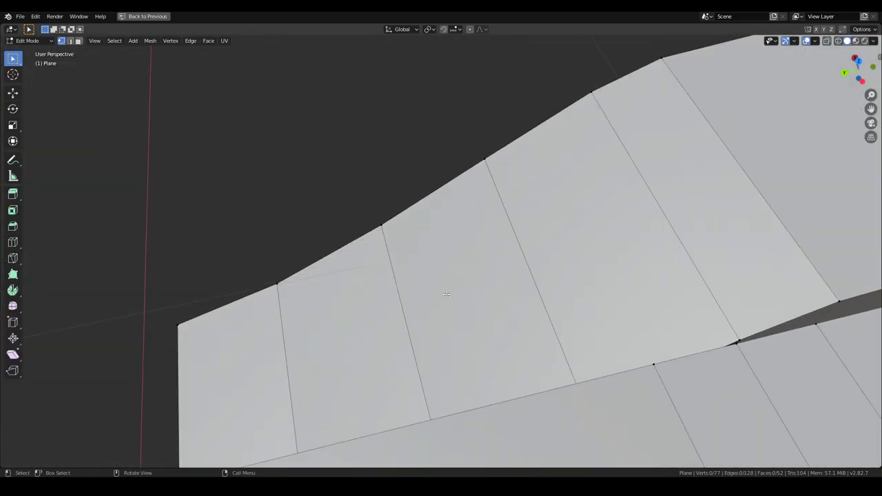
pyautogui.scroll(-5, 556, 220)
pyautogui.moveTo(557, 221); pyautogui.dragTo(583, 327, button='middle')
# - Extrude the panel's outer corner edge into a new face in top view, then save
pyautogui.press('KP_3')
pyautogui.click(301, 153)
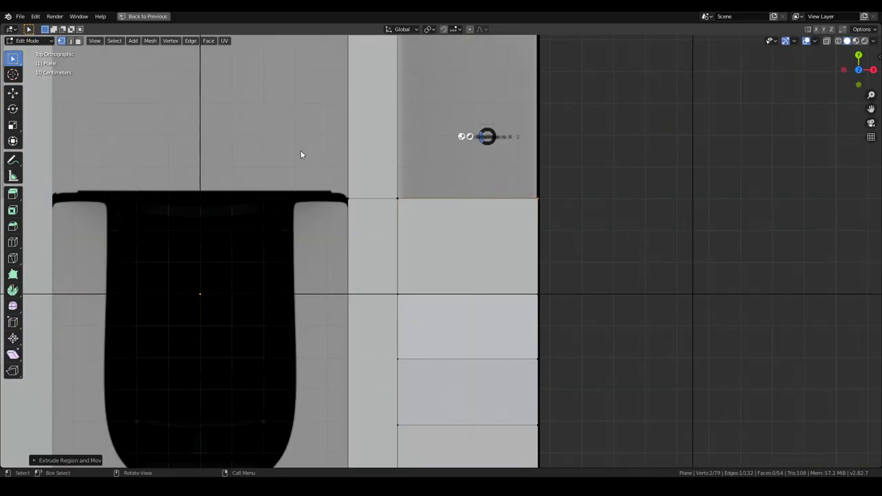
pyautogui.scroll(4, 581, 261)
pyautogui.press('e')
pyautogui.click(581, 261)
pyautogui.press('a')
pyautogui.hotkey('ctrl', 's')
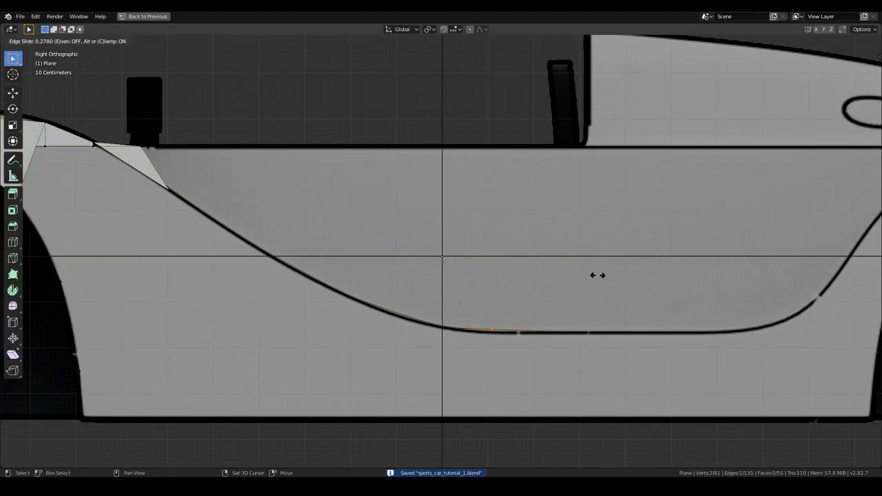
# - Fill the open loop with a face so the panel reaches the sill
pyautogui.moveTo(621, 353)
pyautogui.mouseDown(button='middle')
pyautogui.moveTo(504, 305)
pyautogui.moveTo(435, 175)
pyautogui.mouseUp(button='middle')
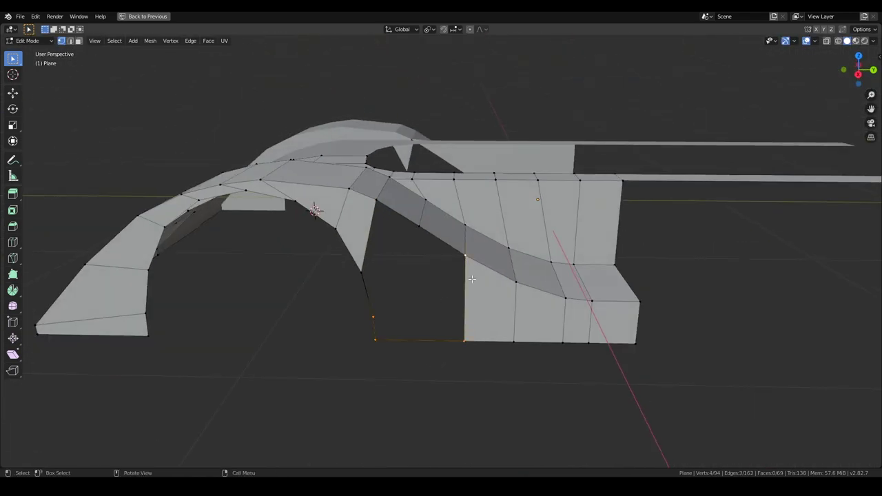
pyautogui.press('f')
pyautogui.moveTo(466, 260); pyautogui.dragTo(421, 326, button='middle')
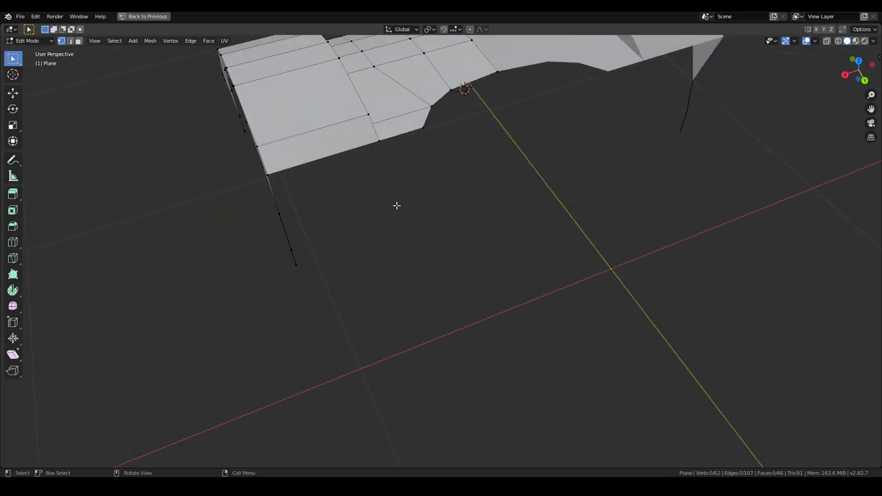
# - Delete the stray edge and merge overlapping vertices on the rear-extended strip
pyautogui.press('x')
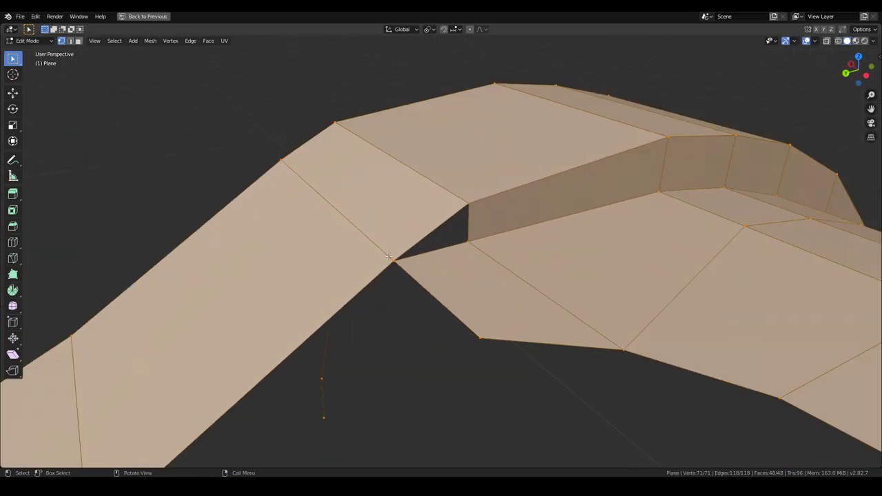
pyautogui.rightClick(376, 252)
pyautogui.click(453, 308)
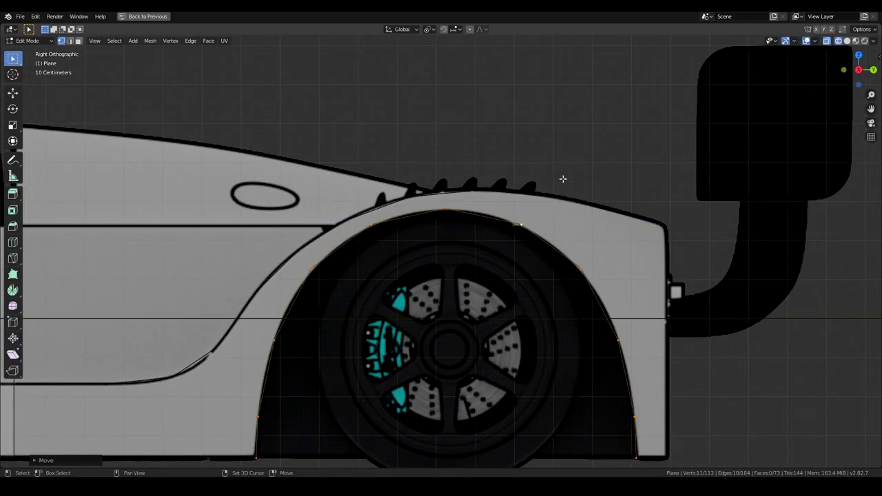
# - Save, then remove two unneeded edge loops from the rear arch mesh
pyautogui.hotkey('ctrl', 's')
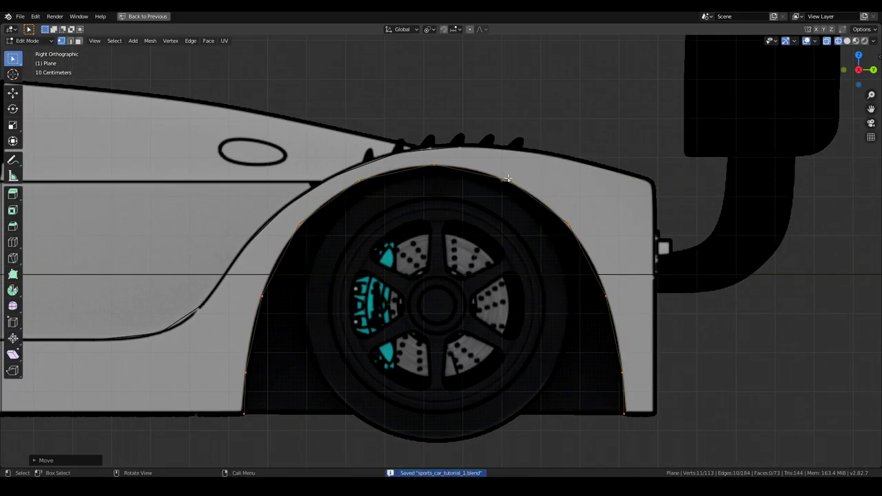
pyautogui.moveTo(507, 179); pyautogui.dragTo(447, 315, button='middle')
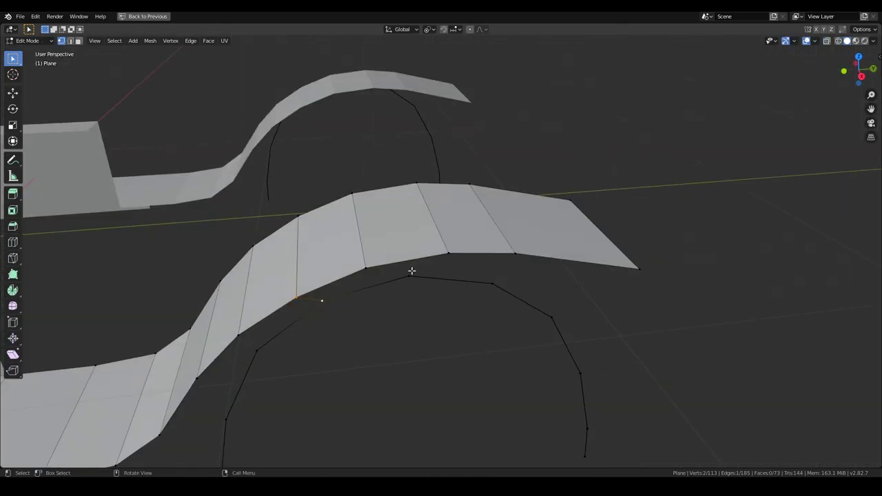
pyautogui.press('x')
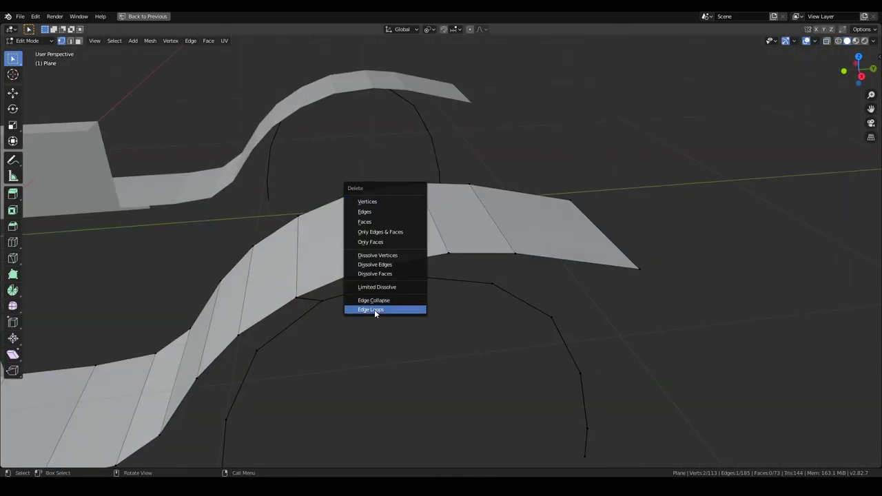
pyautogui.click(375, 310)
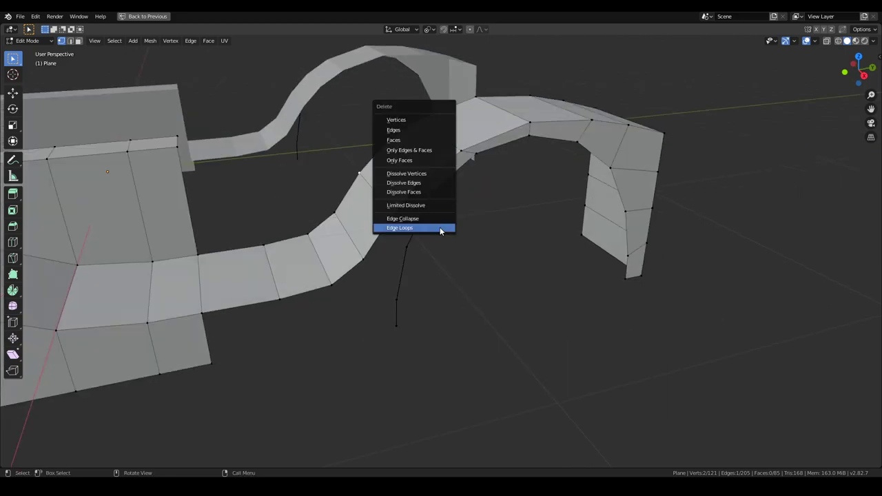
pyautogui.click(440, 229)
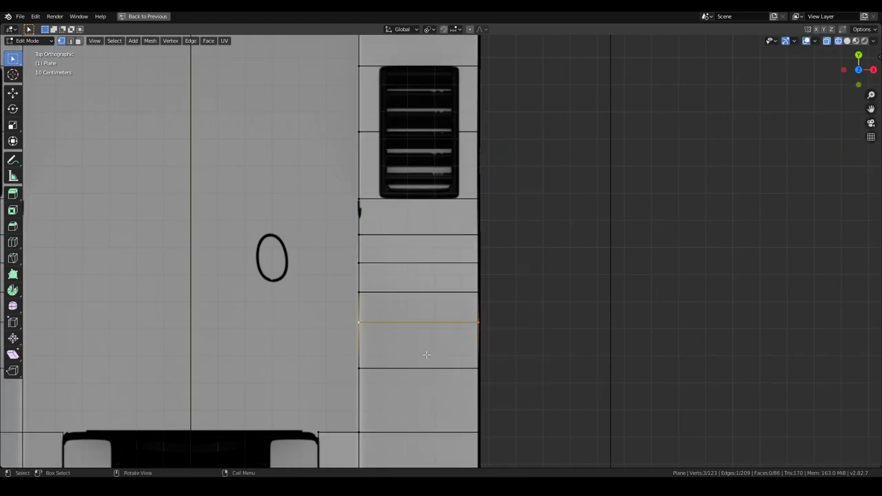
# - Remove one more edge loop and review the car's rear in top and side views
pyautogui.moveTo(432, 355); pyautogui.dragTo(497, 297, button='middle')
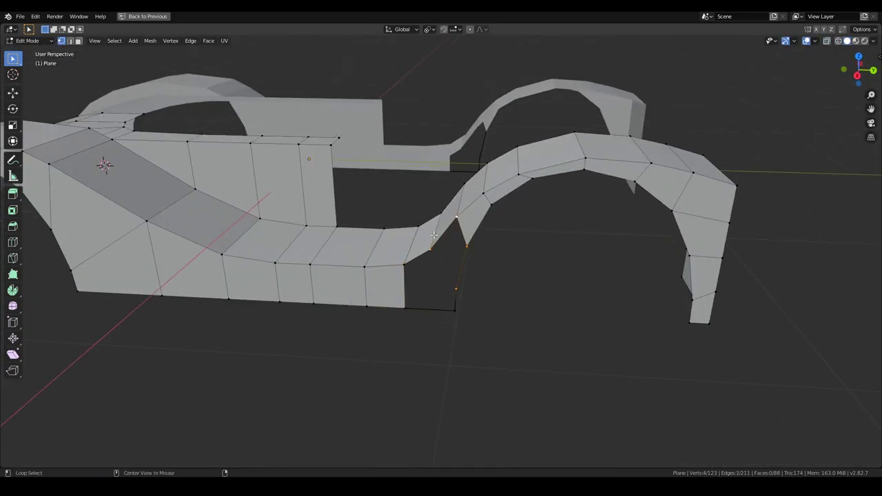
pyautogui.hotkey('alt', 'a')
pyautogui.moveTo(431, 238); pyautogui.dragTo(458, 200, button='middle')
pyautogui.click(432, 233)
pyautogui.press('KP_7')
pyautogui.scroll(1, 501, 262)
pyautogui.keyDown('shift'); pyautogui.moveTo(500, 262); pyautogui.dragTo(441, 254, button='middle'); pyautogui.keyUp('shift')
pyautogui.scroll(5, 581, 258)
pyautogui.press('KP_3')
pyautogui.scroll(2, 650, 219)
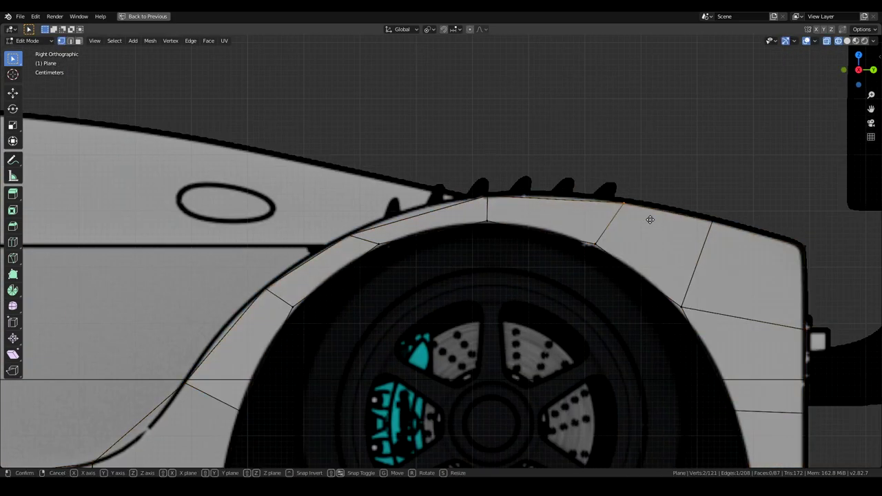
pyautogui.scroll(-3, 390, 224)
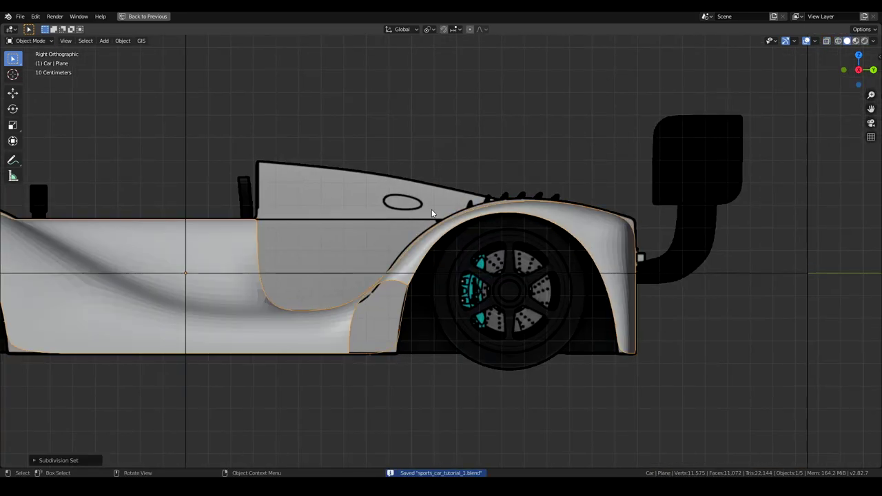
# - Move the edge on top of the rear arch into place, check the smoothed body, and save
pyautogui.scroll(4, 413, 227)
pyautogui.click(426, 228)
pyautogui.press('g')
pyautogui.click(426, 228)
pyautogui.moveTo(426, 228); pyautogui.dragTo(468, 307, button='middle')
pyautogui.scroll(-5, 469, 308)
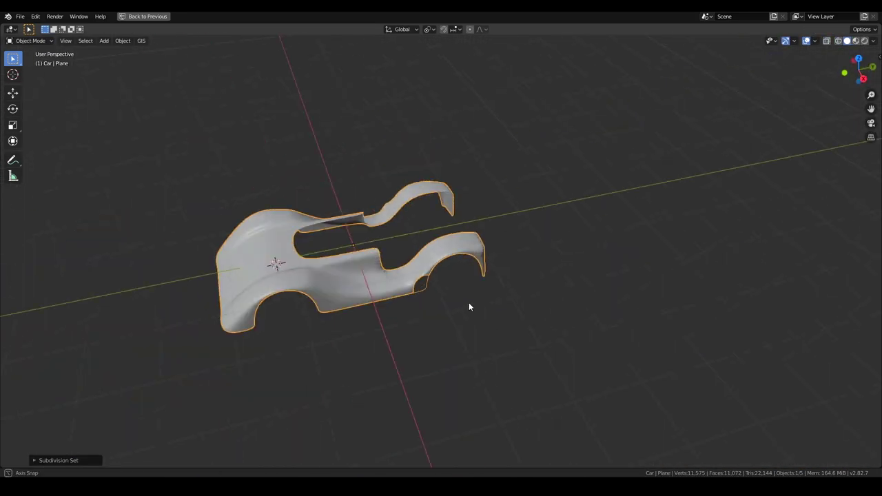
pyautogui.scroll(4, 419, 310)
pyautogui.hotkey('ctrl', 's')
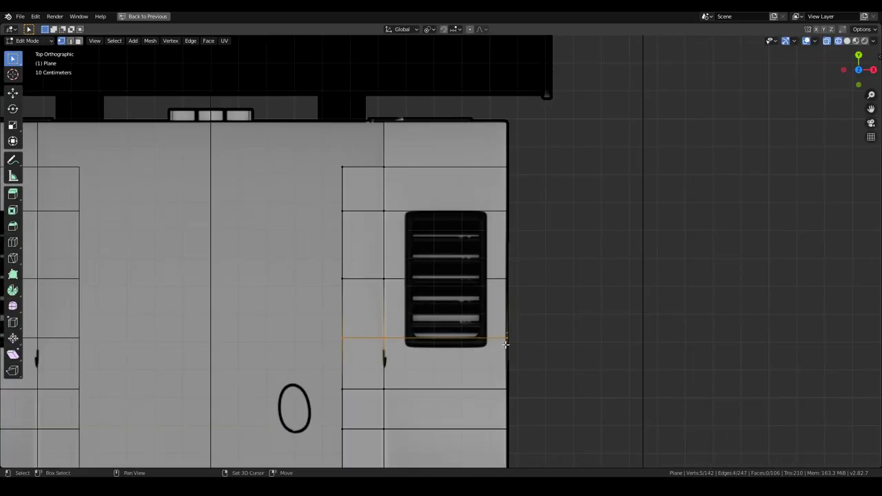
# - Orbit around the mesh to inspect the rear deck and tail sides
pyautogui.moveTo(505, 344); pyautogui.dragTo(508, 226, button='middle')
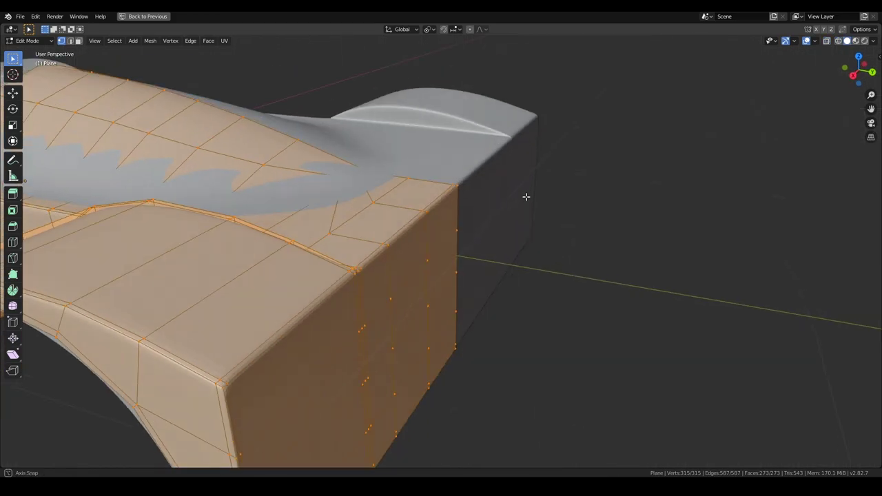
# - Orbit to inspect the rear of the subdivided body shell
pyautogui.moveTo(483, 246); pyautogui.dragTo(573, 278, button='middle')
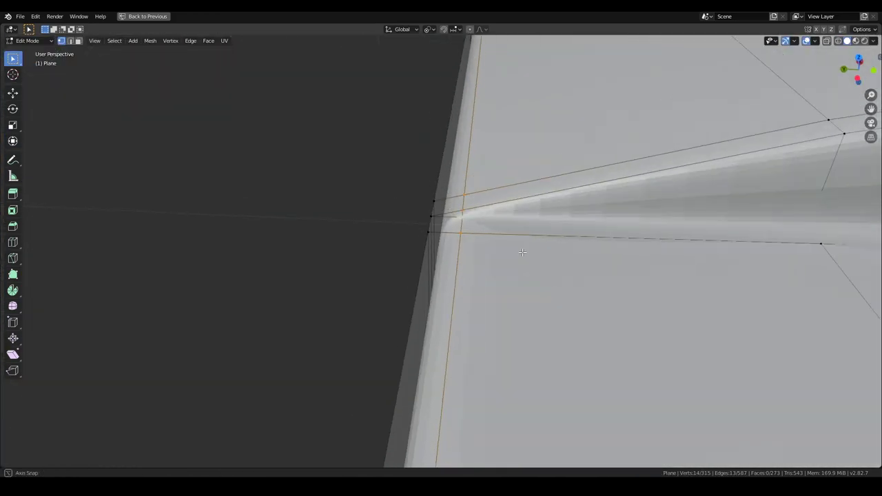